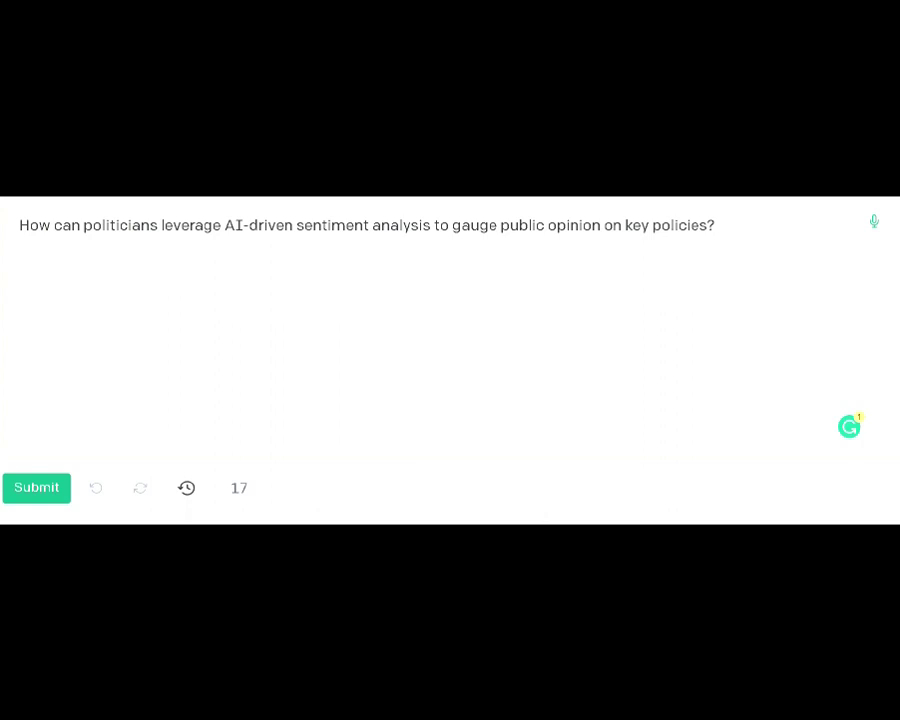
Generate the sentiment-analysis answer, then add the follow-up question about AI-targeted election ads.
{"action": "left_click", "coordinate": [35, 490]}
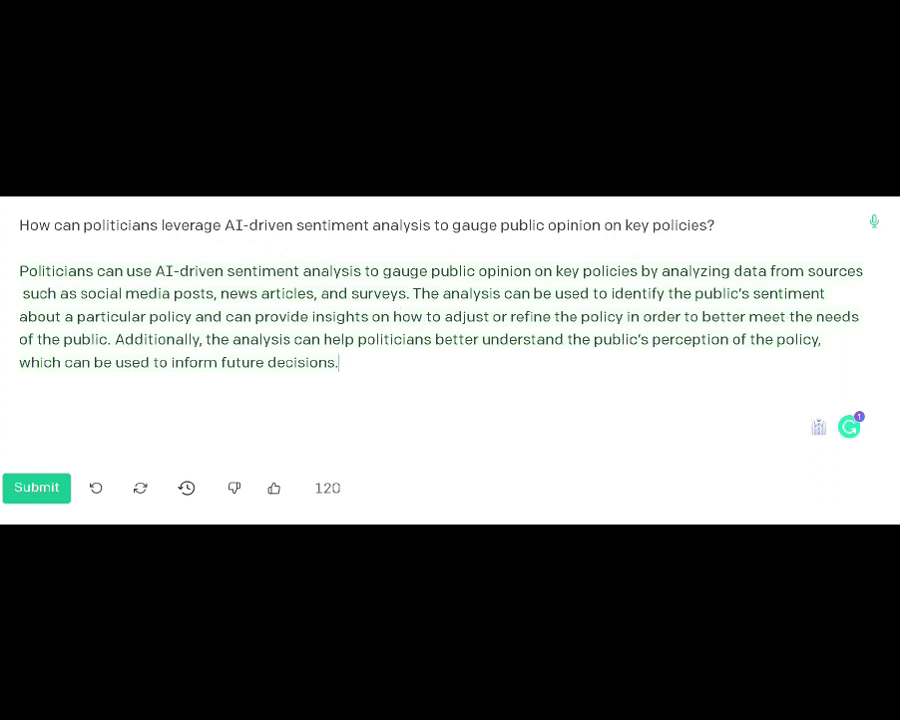
{"action": "key", "text": "Return"}
{"action": "type", "text": "How can politicians targeted social media ads using AI-powered algorithms in elections"}
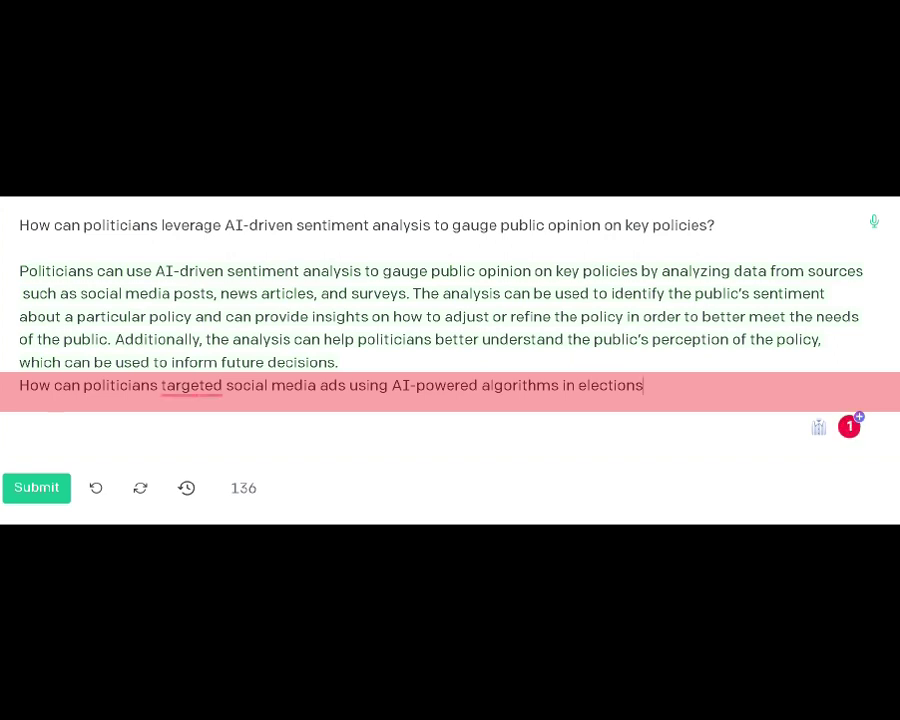
Answer the targeted-ads question and add a question on chatgpt analyzing social media about voters.
{"action": "left_click", "coordinate": [29, 497]}
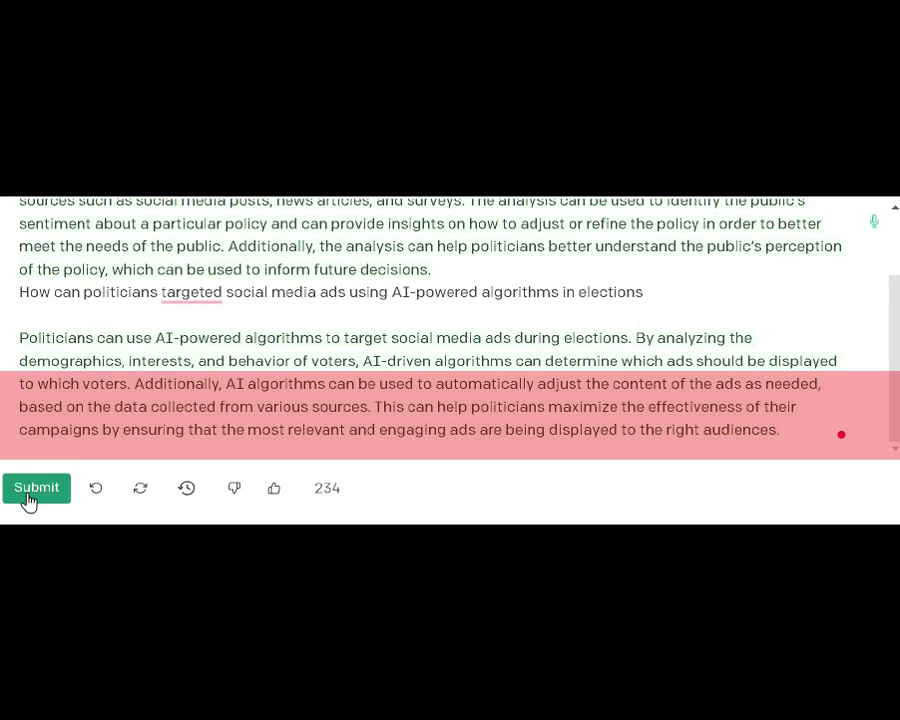
{"action": "left_click", "coordinate": [30, 490]}
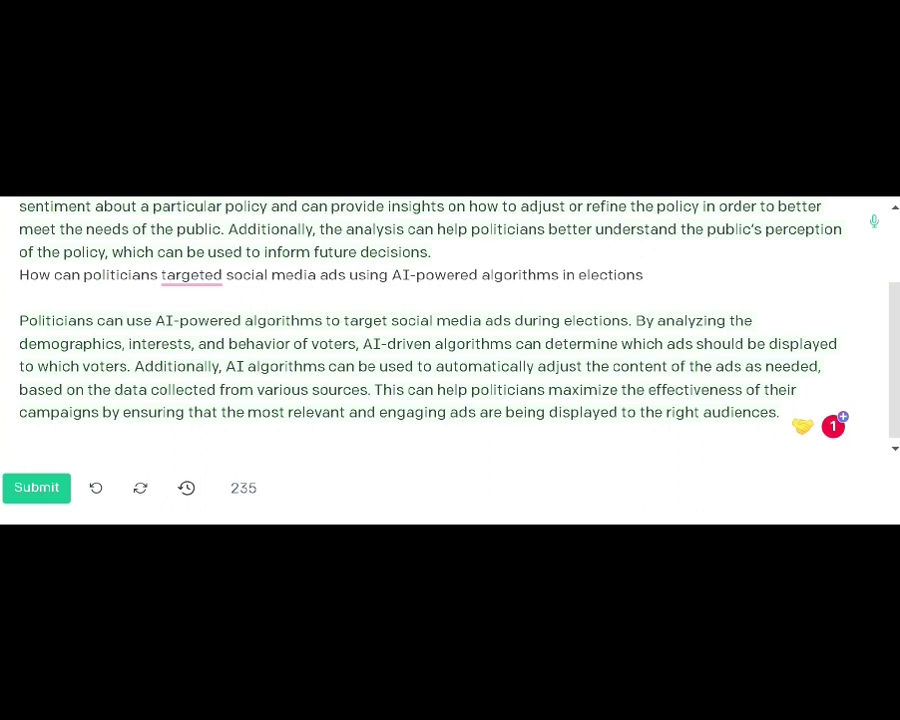
{"action": "key", "text": "ctrl+v"}
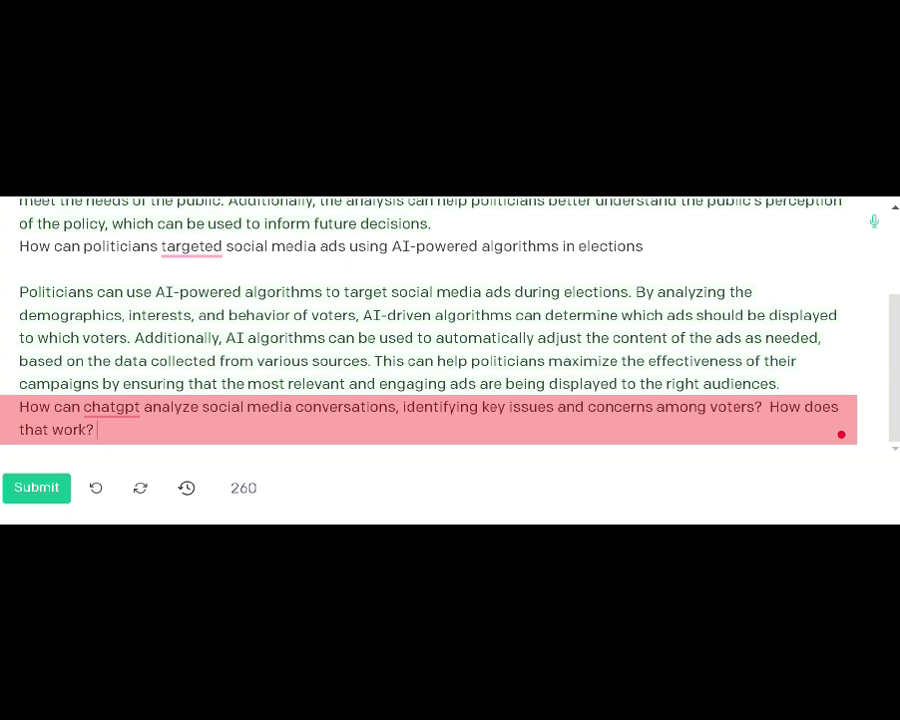
Generate the answer to the social-media-conversations question and start a new line below it.
{"action": "left_click", "coordinate": [30, 496]}
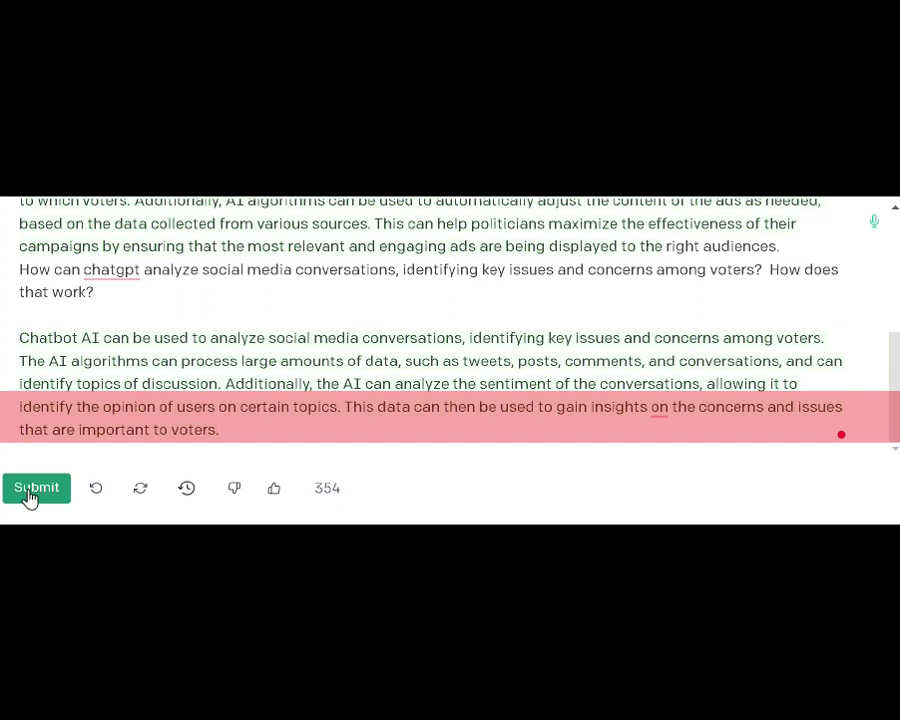
{"action": "left_click", "coordinate": [29, 490]}
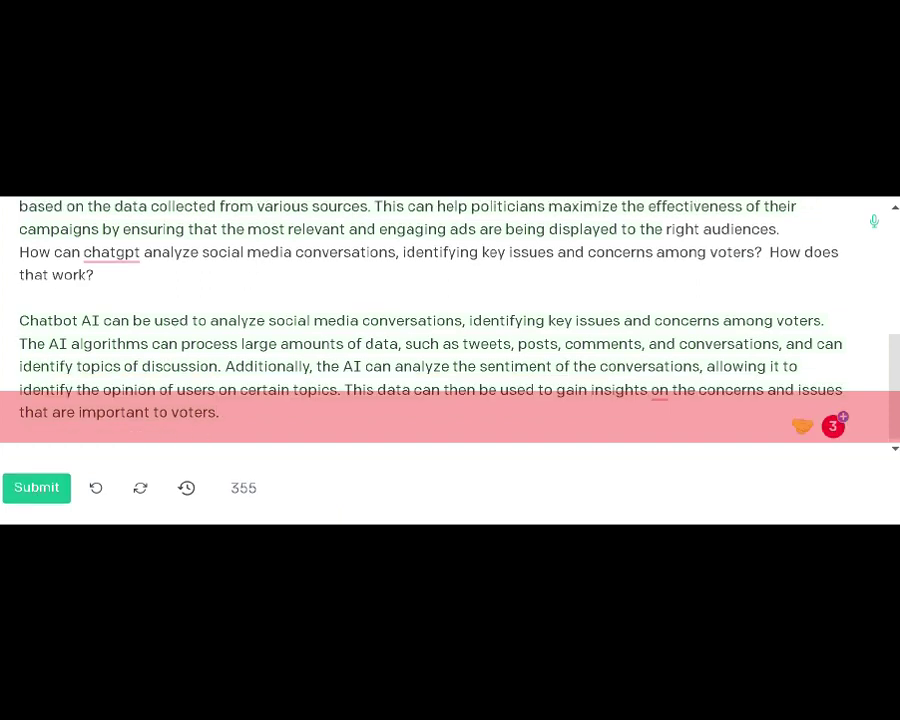
{"action": "scroll", "coordinate": [110, 222], "scroll_direction": "up", "scroll_amount": 2}
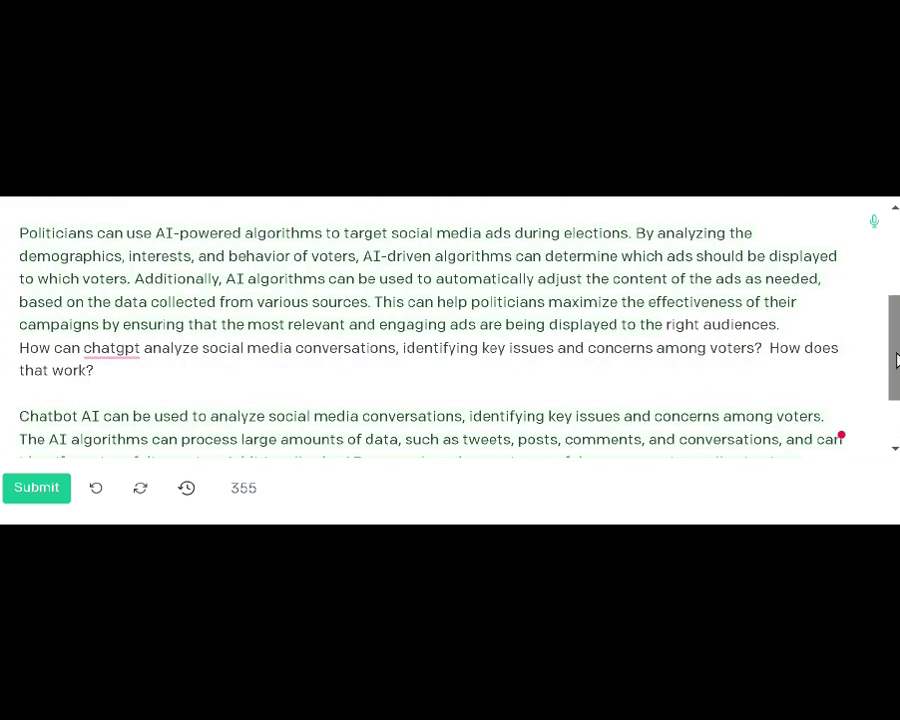
{"action": "left_click_drag", "start_coordinate": [892, 356], "coordinate": [893, 428]}
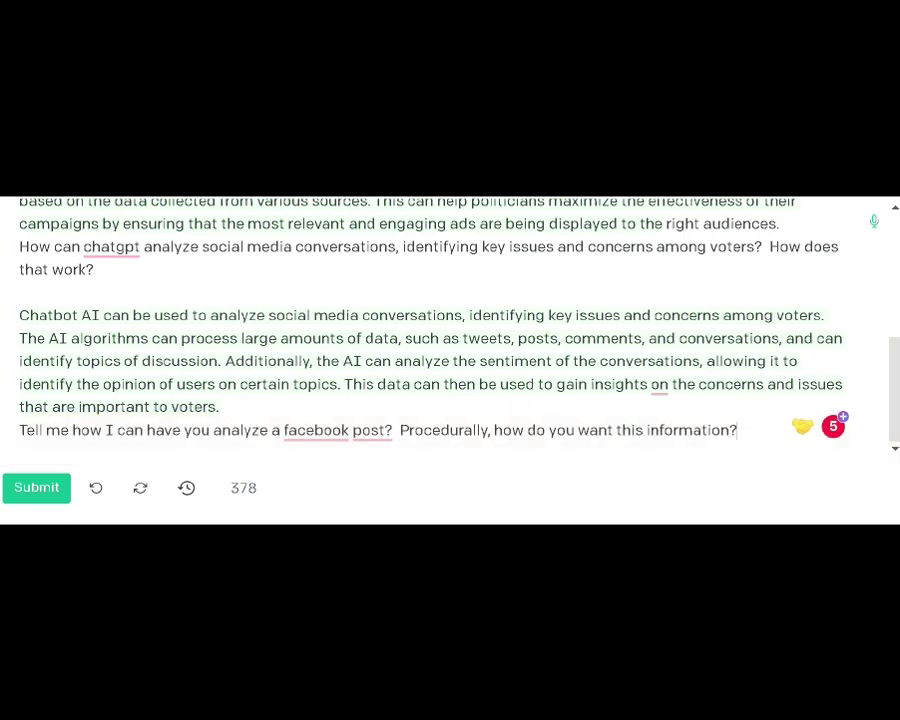
Get the model's answer to the Facebook-post question and start a new line after it.
{"action": "key", "text": "Return"}
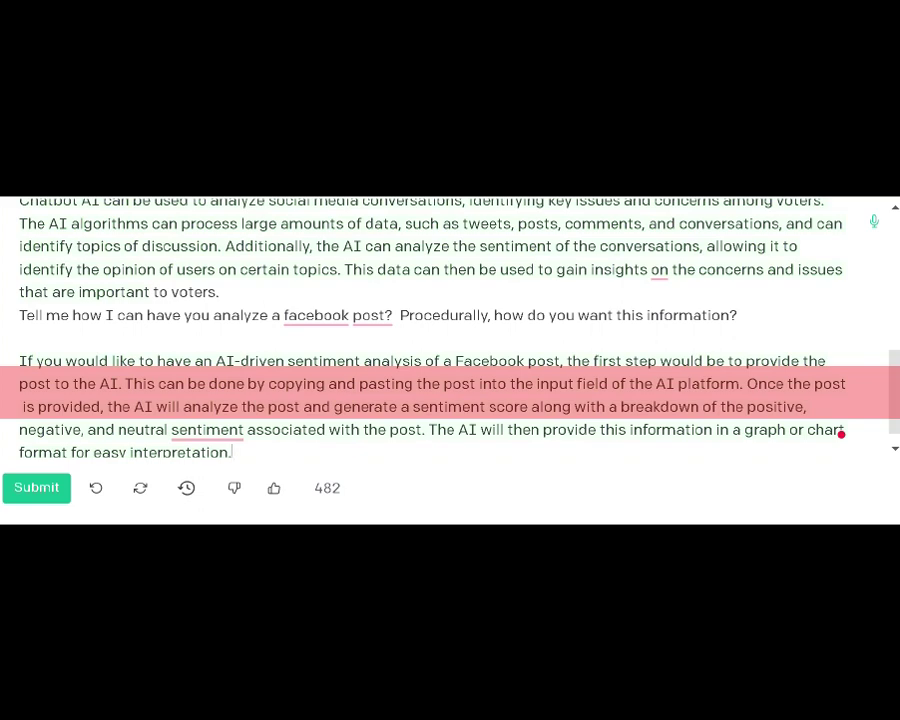
{"action": "scroll", "coordinate": [841, 434], "scroll_direction": "down", "scroll_amount": 1}
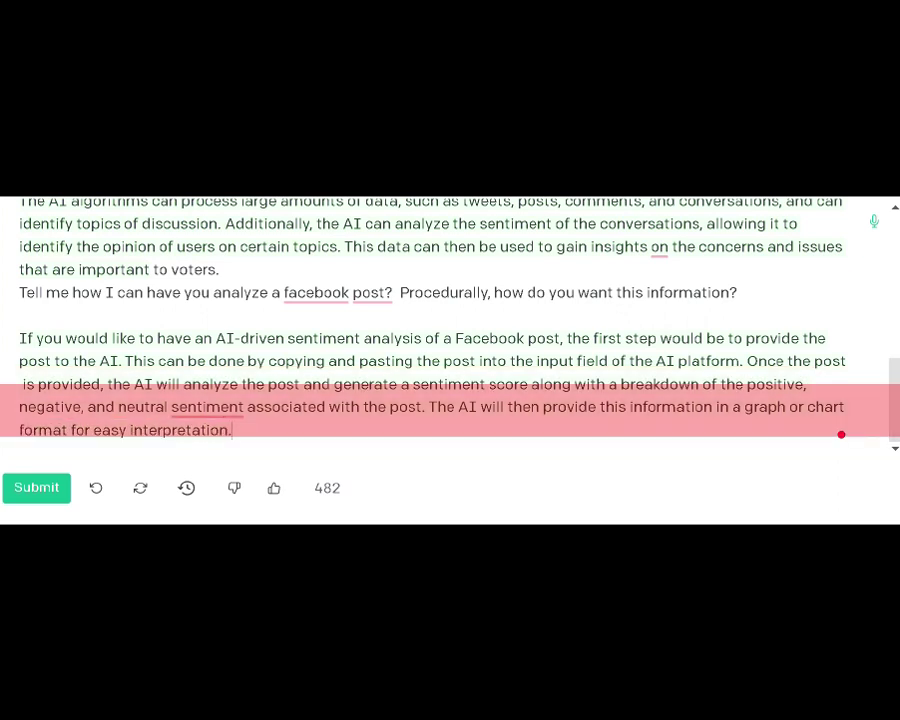
{"action": "key", "text": "Return"}
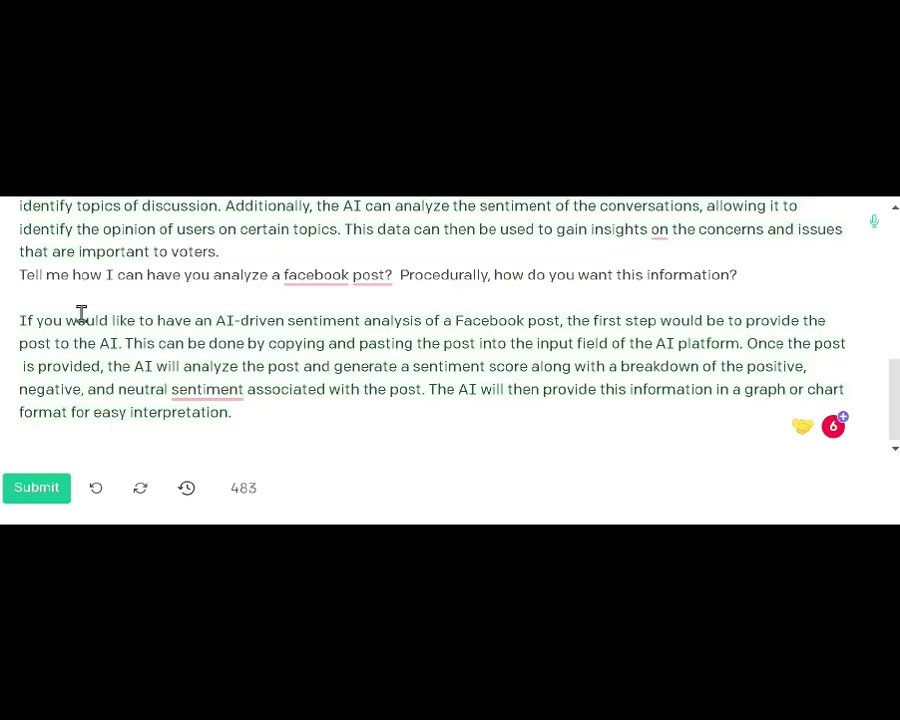
Paste the scraped Louisiana insurance tweets with a request to identify topics and sentiment.
{"action": "scroll", "coordinate": [80, 313], "scroll_direction": "up", "scroll_amount": 1}
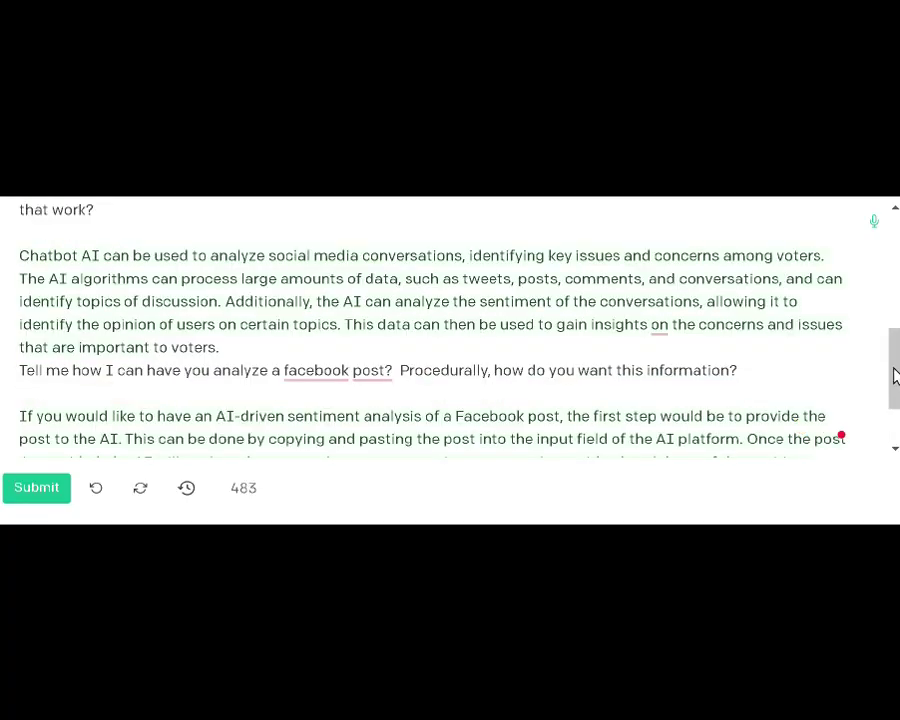
{"action": "left_click_drag", "start_coordinate": [892, 373], "coordinate": [884, 423]}
{"action": "key", "text": "ctrl+v"}
{"action": "scroll", "coordinate": [36, 232], "scroll_direction": "down", "scroll_amount": 2}
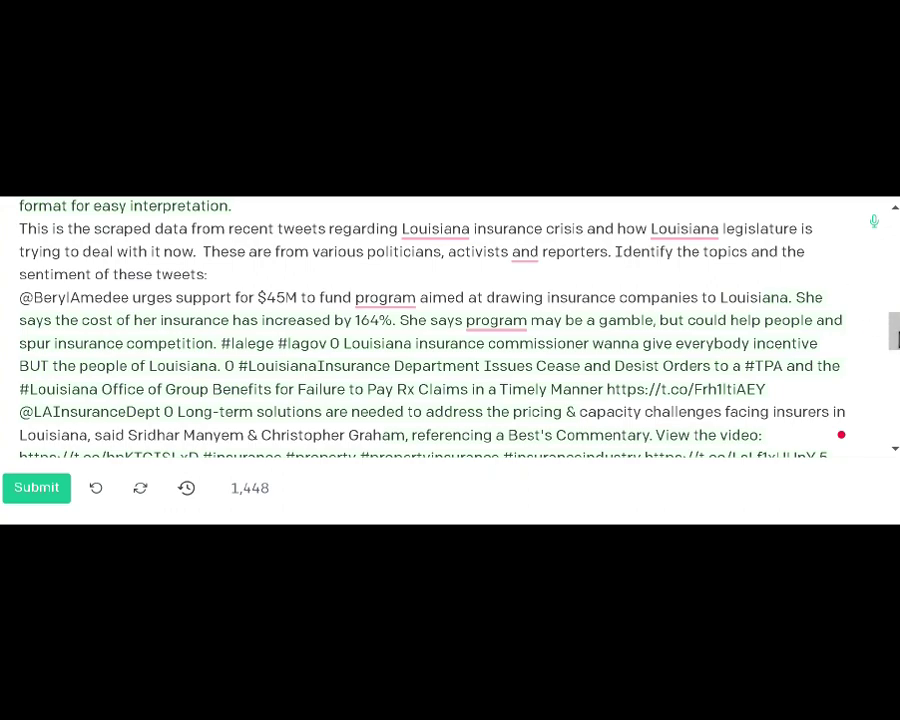
Scroll through the pasted Louisiana insurance tweets in the prompt.
{"action": "left_click_drag", "start_coordinate": [896, 336], "coordinate": [873, 393]}
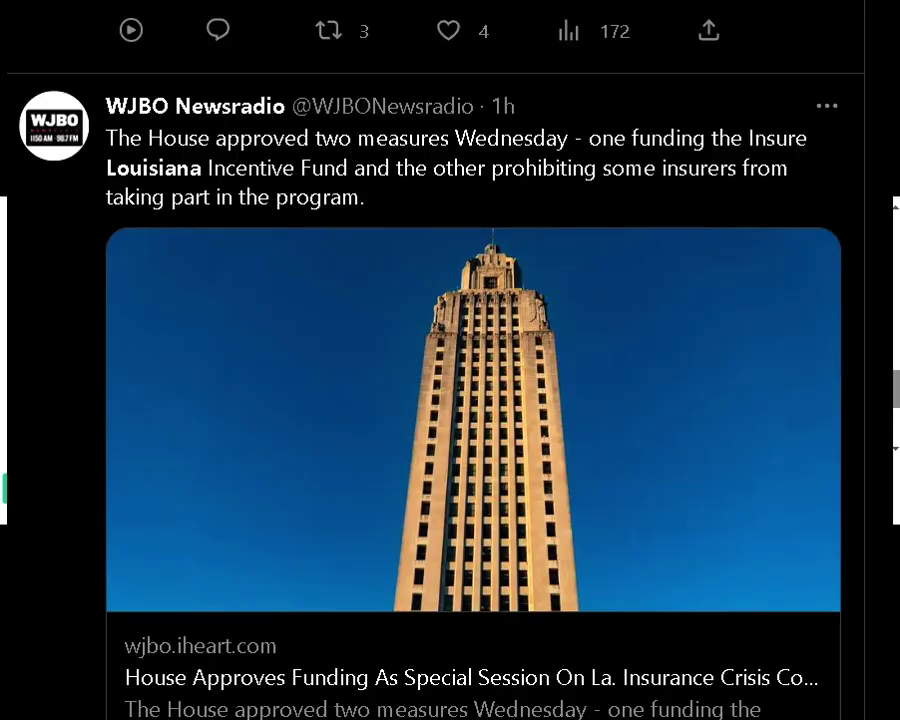
Scroll the Twitter feed to the tweets about the Louisiana House insurance bills.
{"action": "scroll", "coordinate": [450, 400], "scroll_direction": "up", "scroll_amount": 4}
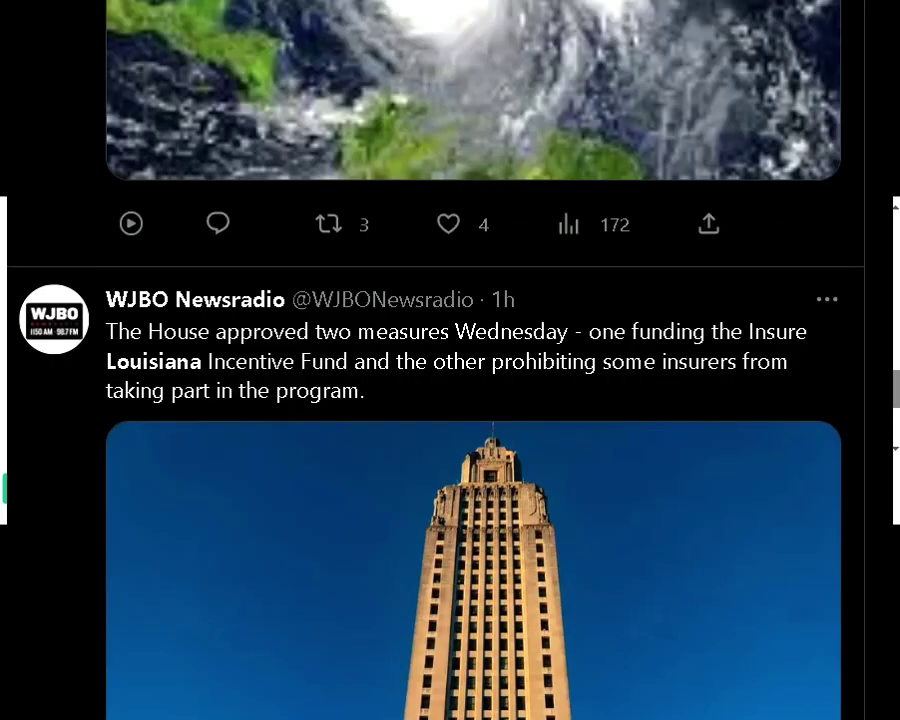
{"action": "scroll", "coordinate": [450, 400], "scroll_direction": "up", "scroll_amount": 3}
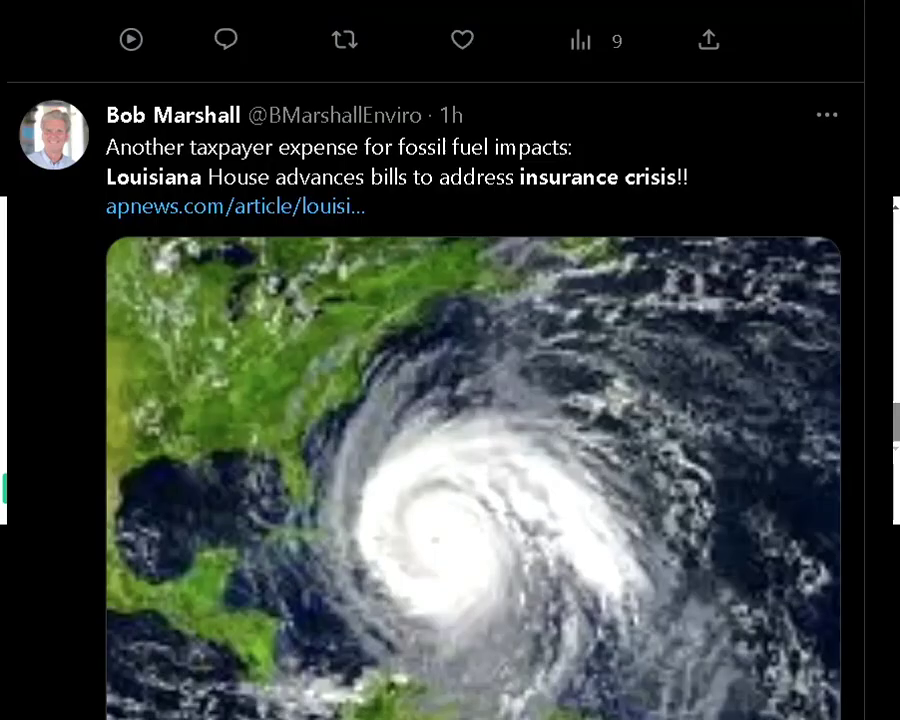
{"action": "scroll", "coordinate": [450, 400], "scroll_direction": "up", "scroll_amount": 6}
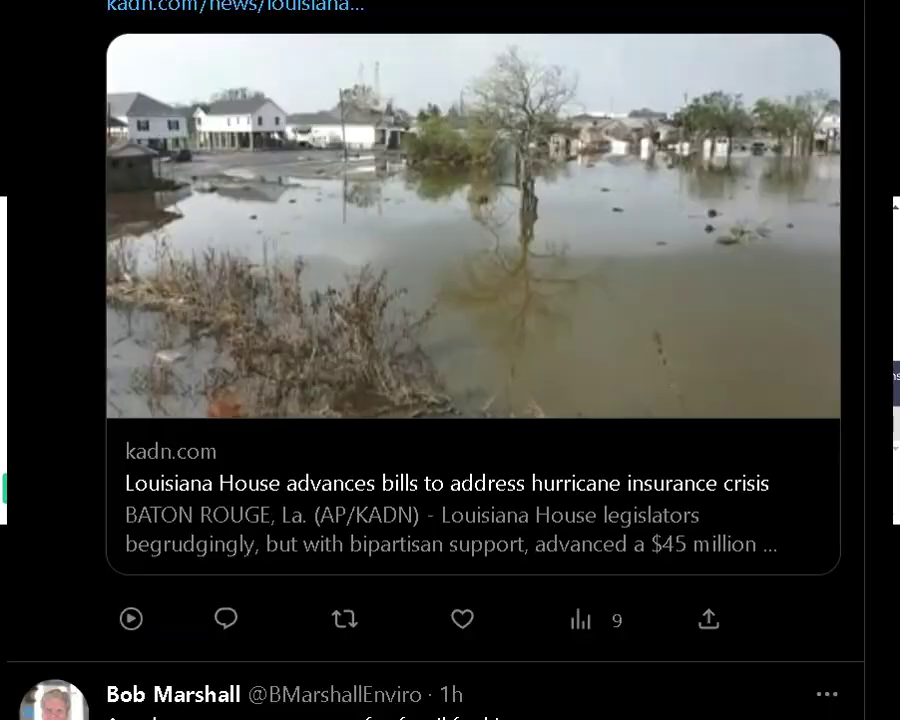
{"action": "scroll", "coordinate": [450, 400], "scroll_direction": "up", "scroll_amount": 6}
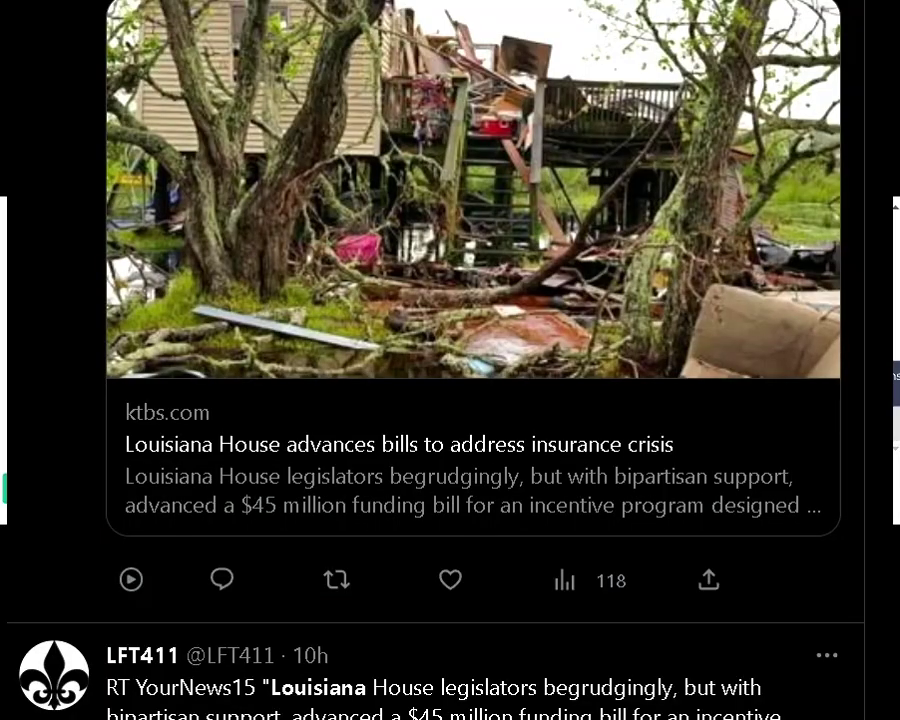
{"action": "scroll", "coordinate": [450, 400], "scroll_direction": "up", "scroll_amount": 10}
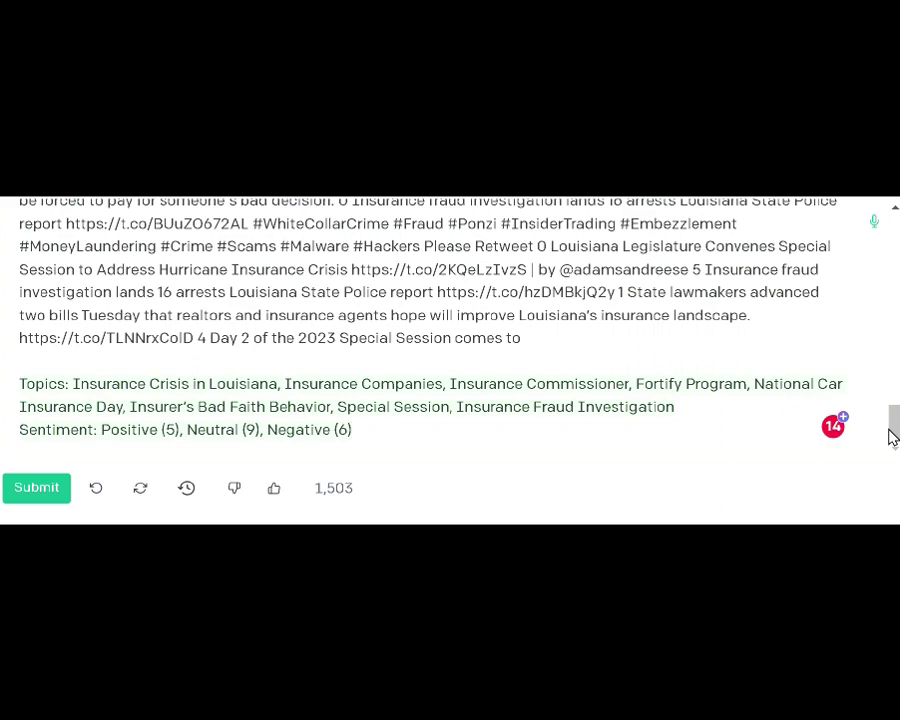
Ask what message the insurance industry should give legislators and voters, and generate the answer.
{"action": "key", "text": "Return"}
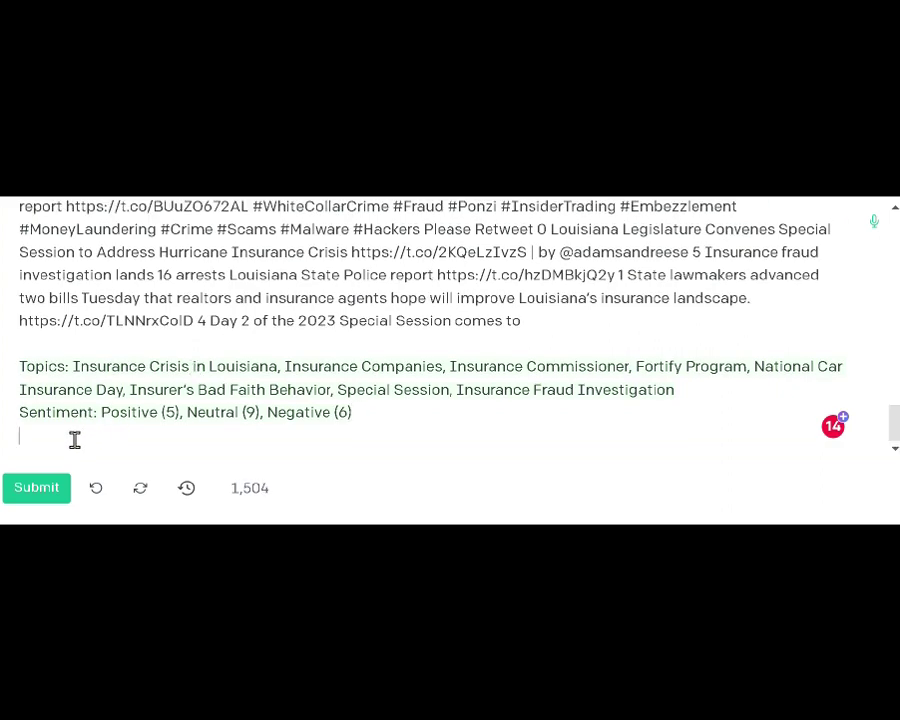
{"action": "type", "text": "Based upon the tweet data and your analysis, what message should the insurance industry give to convince legislators and voters to protect their interests?"}
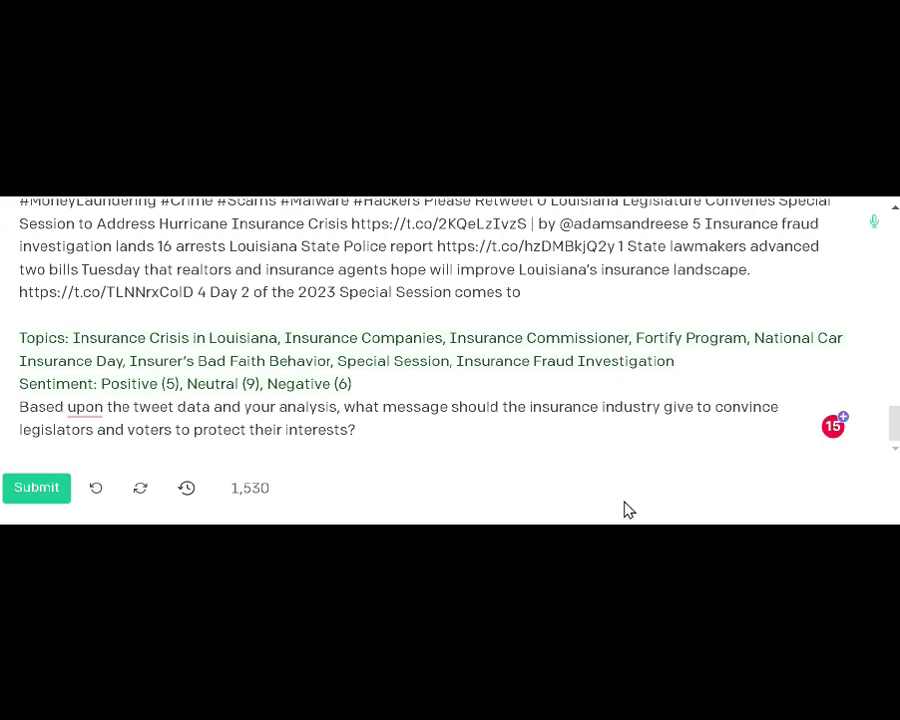
{"action": "left_click", "coordinate": [36, 490]}
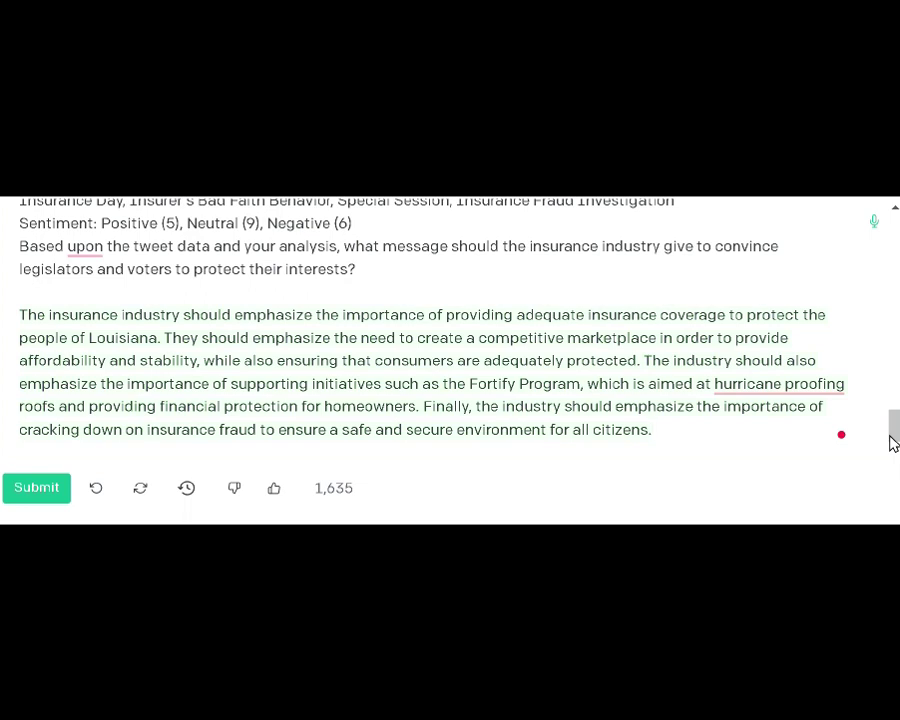
{"action": "key", "text": "Return"}
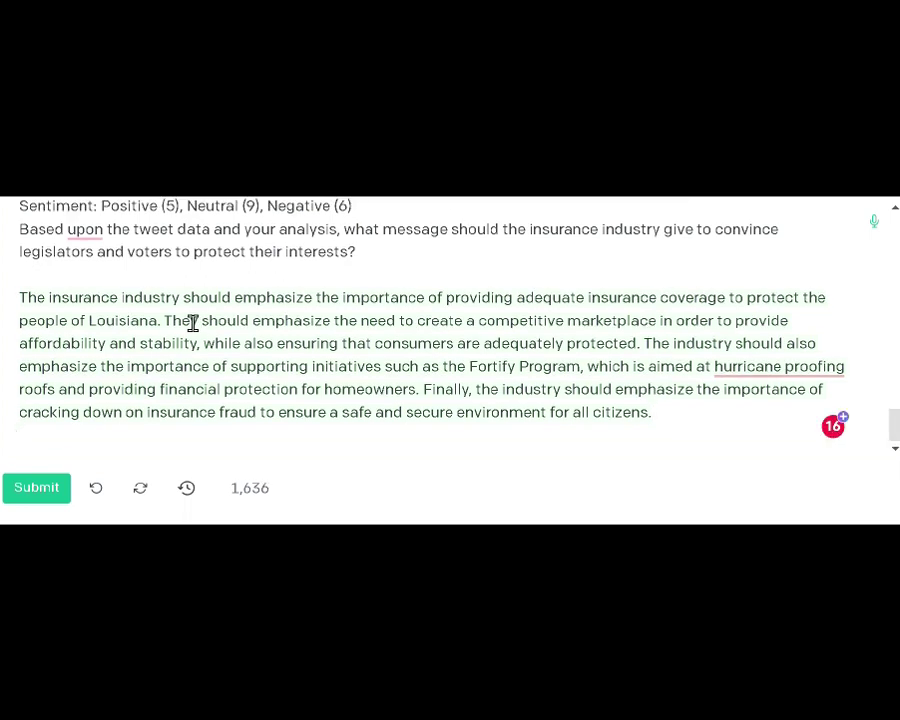
Ask what message consumers should give the legislature and generate the reform-focused answer.
{"action": "type", "text": "What would the message from the consumer to the legislature to fix the problem and to protect their interests?"}
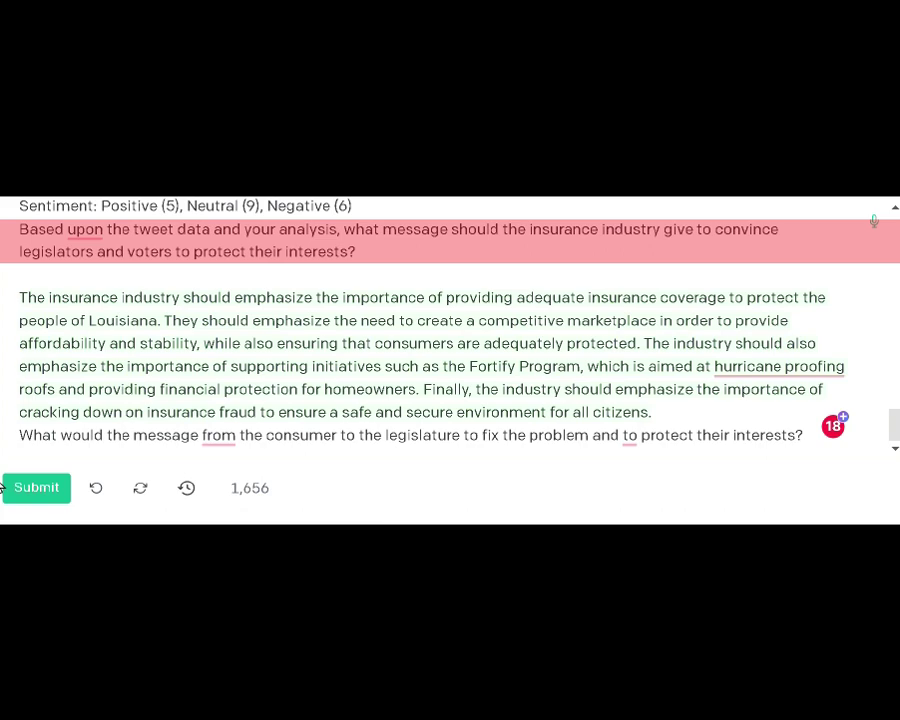
{"action": "left_click", "coordinate": [36, 493]}
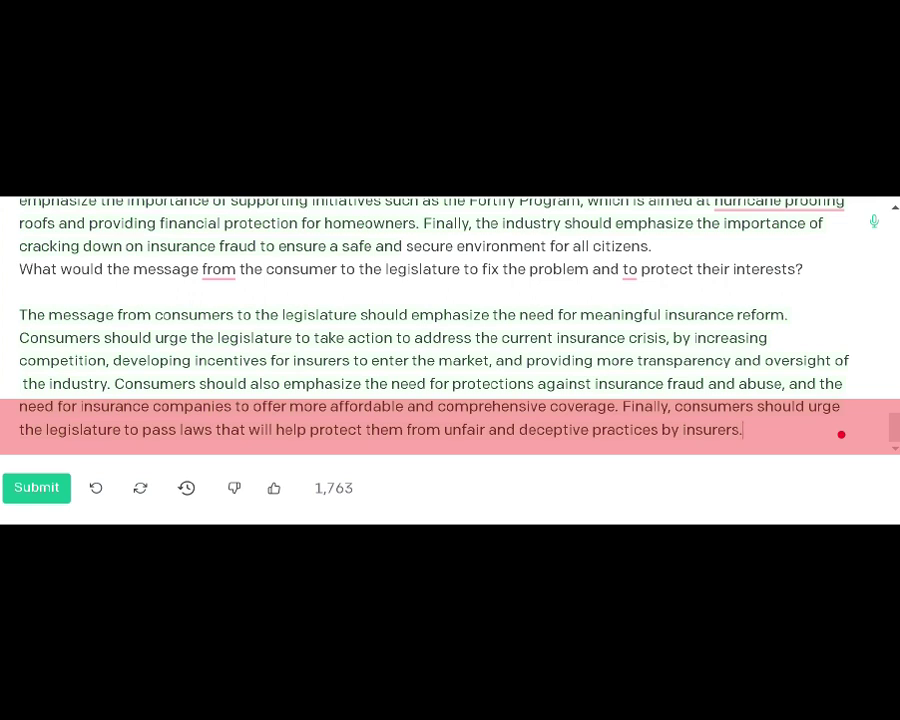
{"action": "key", "text": "Return"}
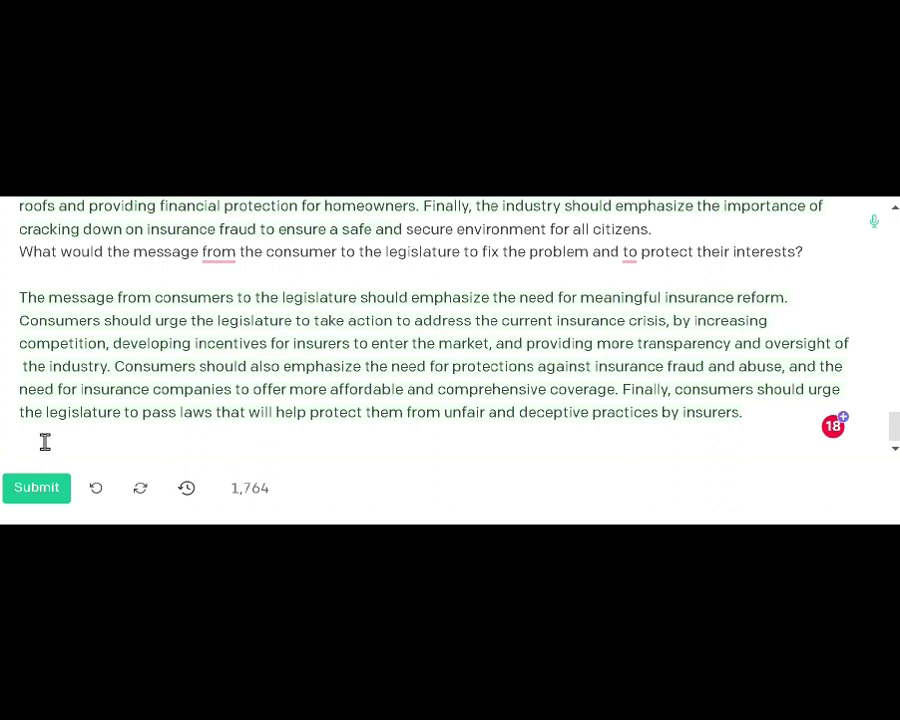
Ask whether consumer and insurer messages are the same and generate the comparison answer.
{"action": "type", "text": "Are the messages from the consumer to the legislature and the messages from the insurance companies the same? If not, how do they differ?"}
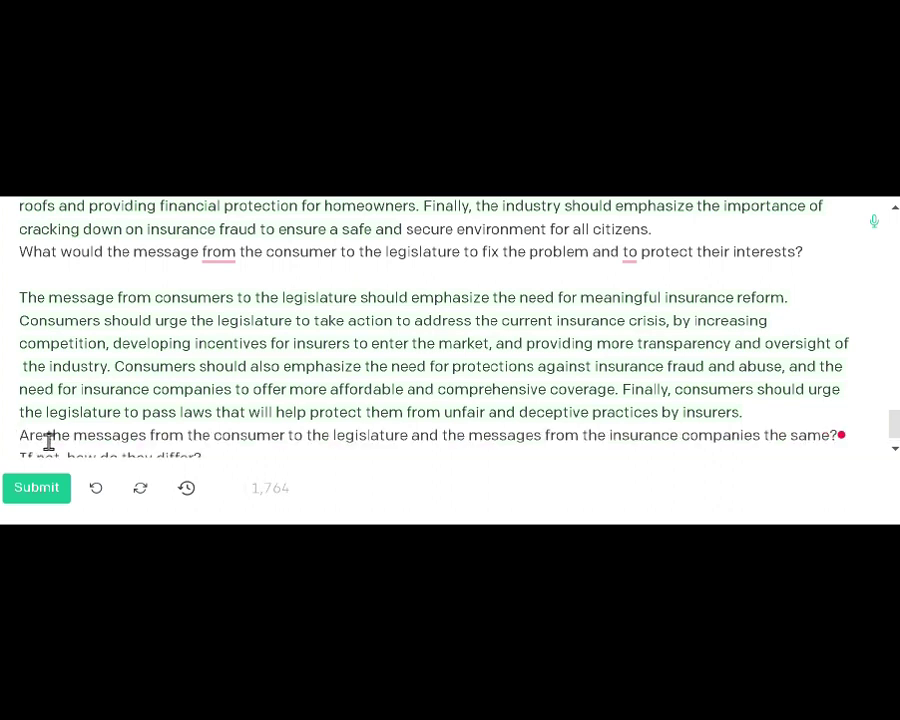
{"action": "left_click_drag", "start_coordinate": [895, 430], "coordinate": [894, 441]}
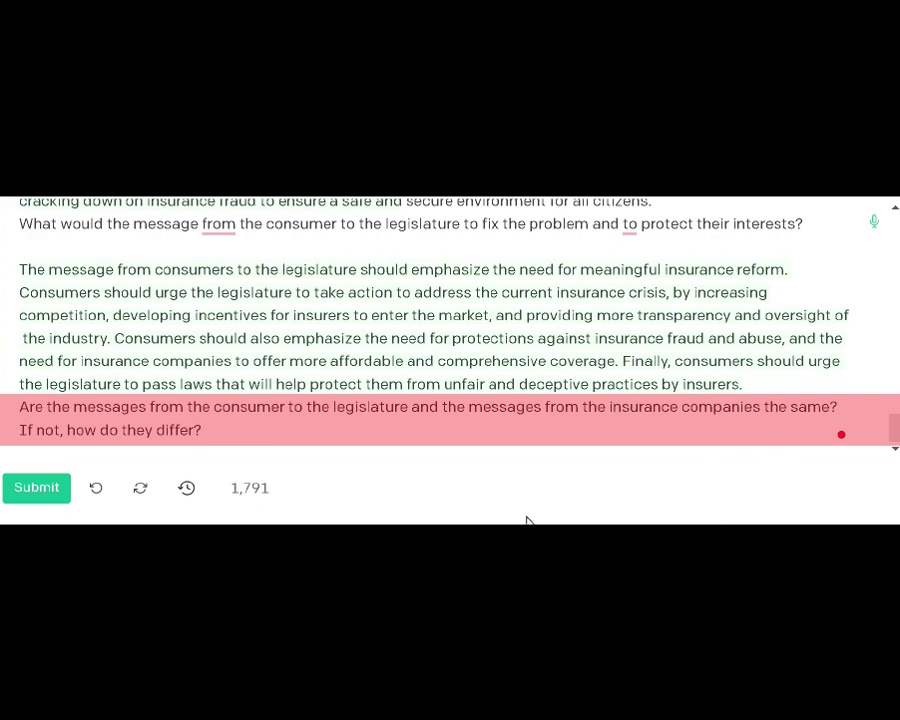
{"action": "key", "text": "ctrl+Return"}
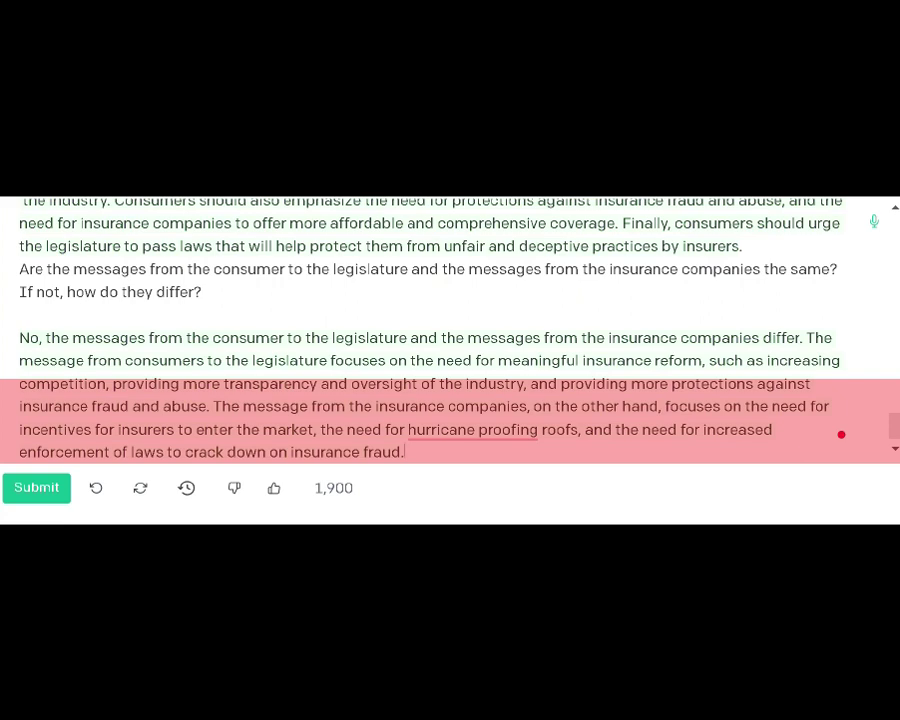
{"action": "key", "text": "Return"}
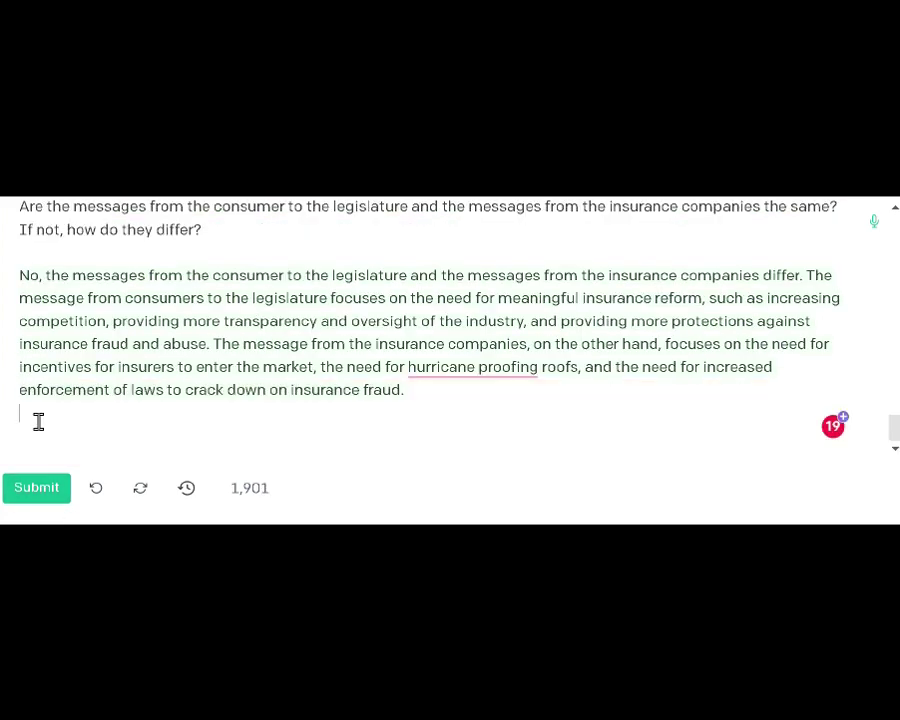
Ask which tweet most helped the insurance industry and generate the model's answer.
{"action": "type", "text": "Which tweet did you find most helpful to the insurance industry?"}
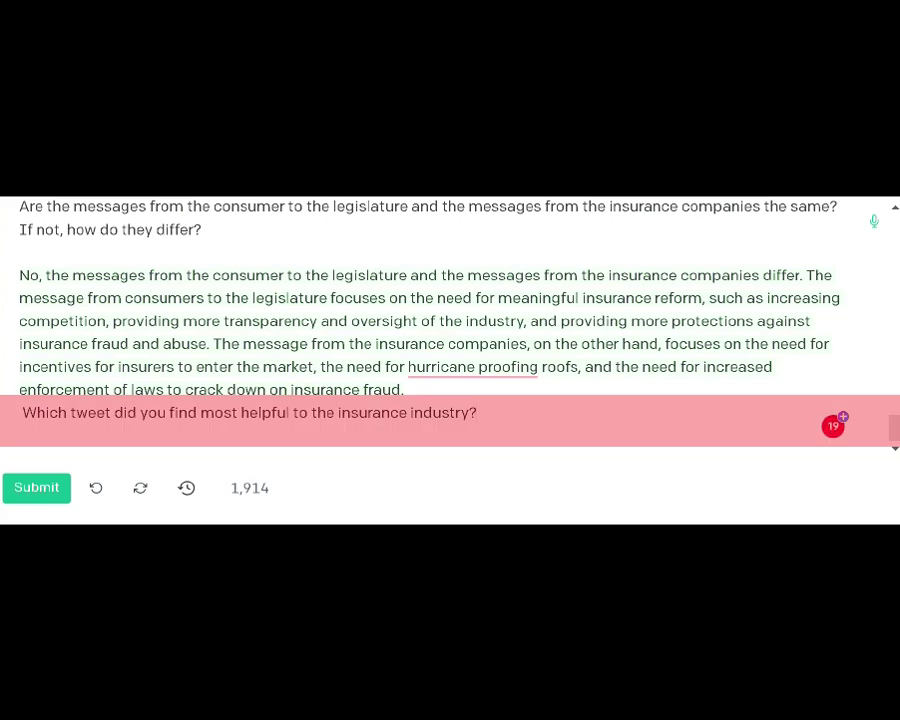
{"action": "left_click", "coordinate": [8, 486]}
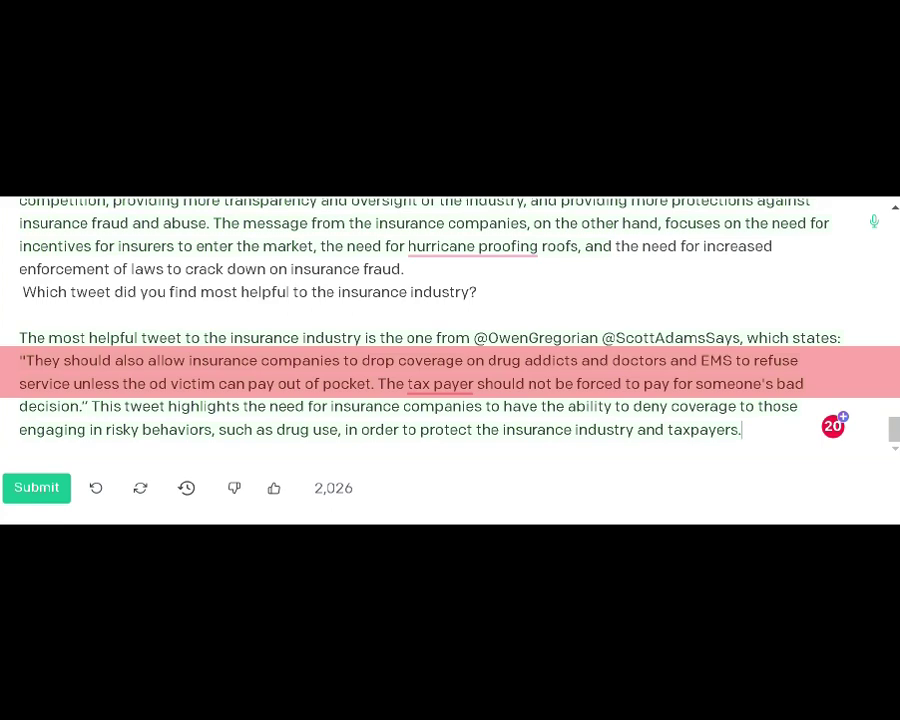
{"action": "key", "text": "Return"}
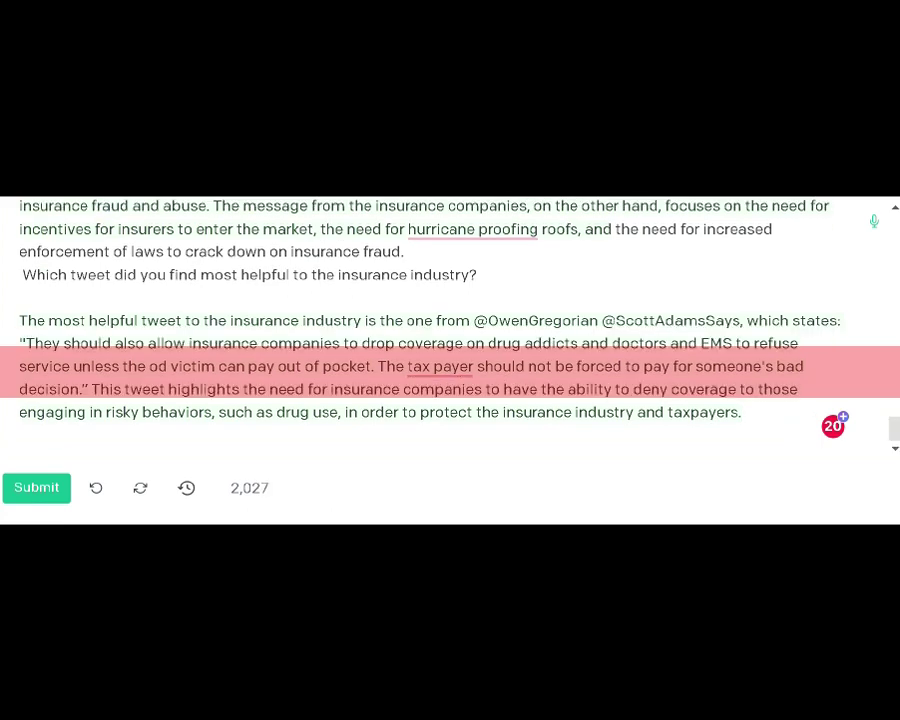
Ask which Louisiana insurance tweet was most helpful to consumers and get the model's answer.
{"action": "type", "text": "Which tweet was most helpful to the consumer in convincing the legislature to help their needs?"}
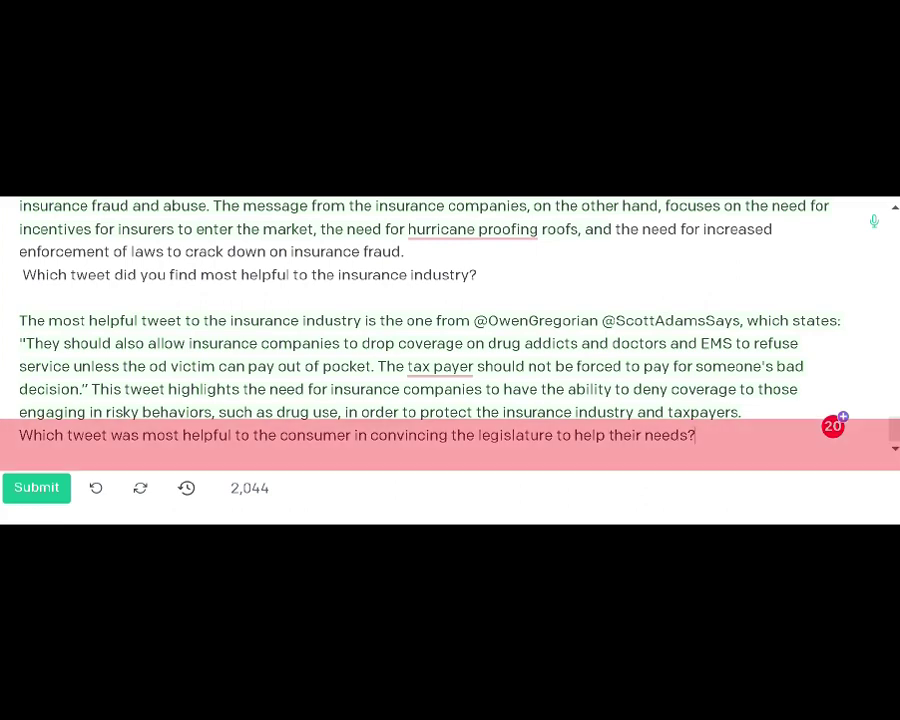
{"action": "left_click", "coordinate": [34, 490]}
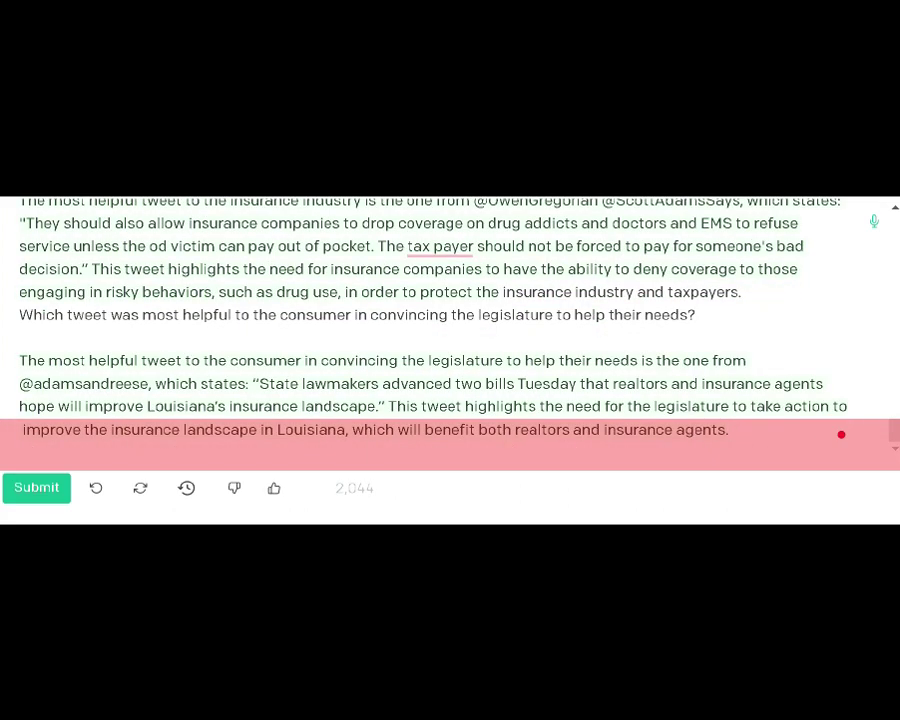